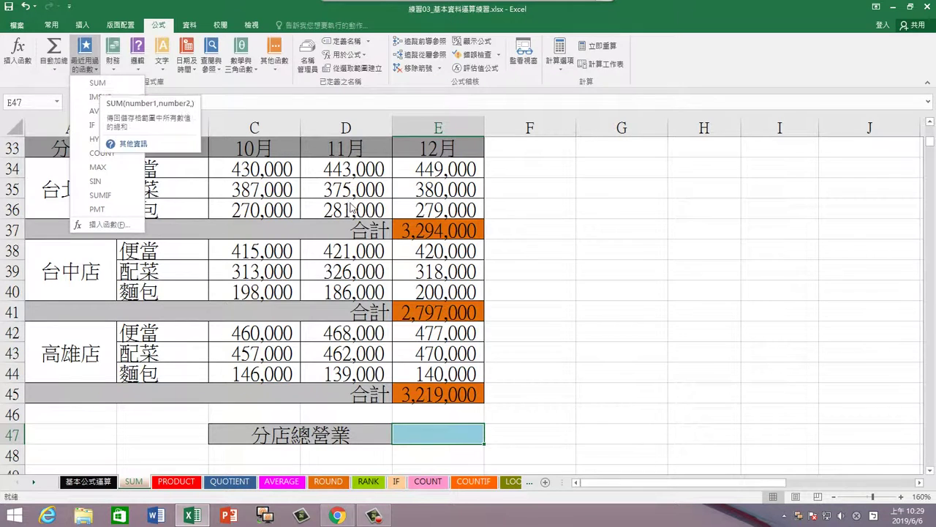
Check the formulas behind the three branch subtotals in E45, E41 and E37
{"action": "left_click", "coordinate": [474, 391]}
{"action": "left_click", "coordinate": [474, 391]}
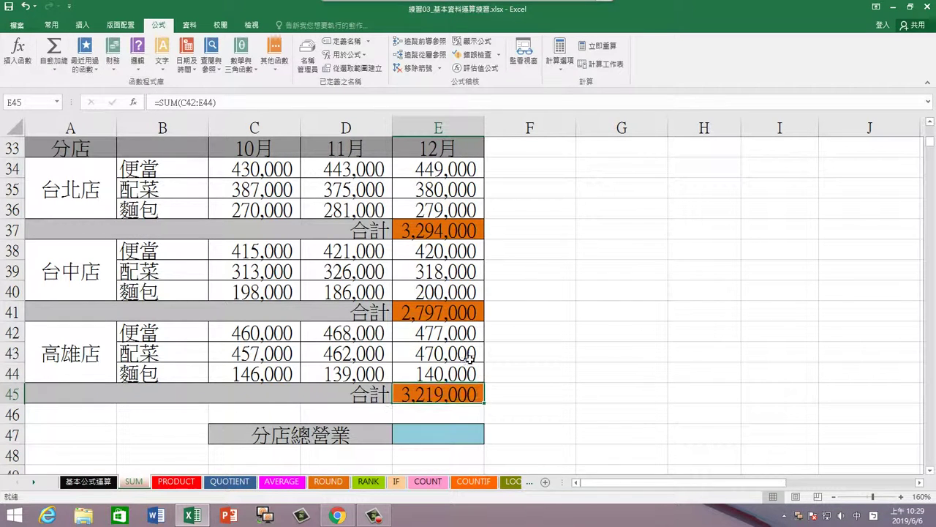
{"action": "left_click", "coordinate": [465, 315]}
{"action": "left_click", "coordinate": [454, 233]}
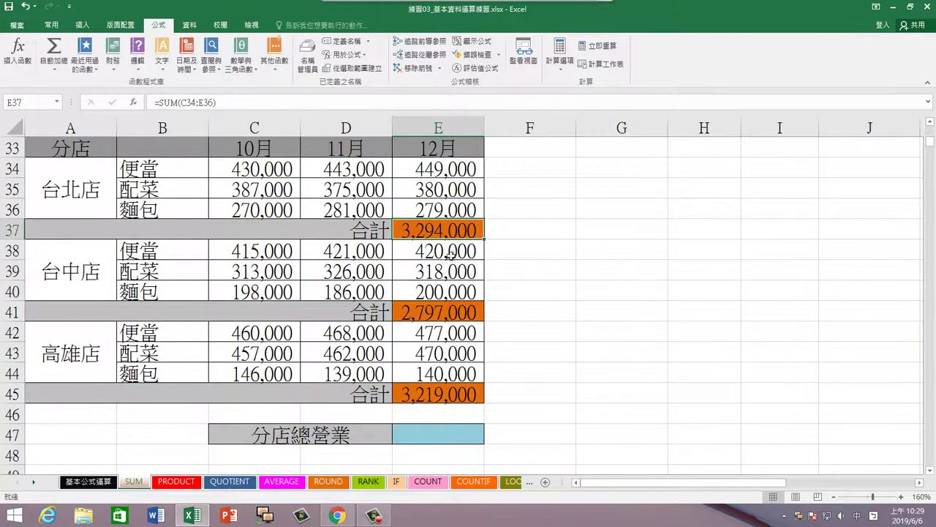
Insert a SUM function in the 分店總營業 cell E47 with E37 as its first argument
{"action": "left_click", "coordinate": [456, 434]}
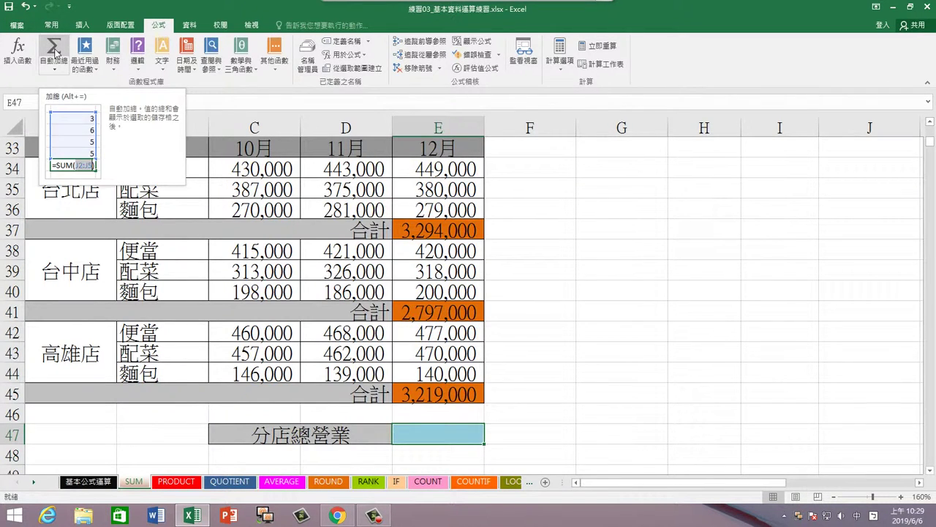
{"action": "left_click", "coordinate": [86, 61]}
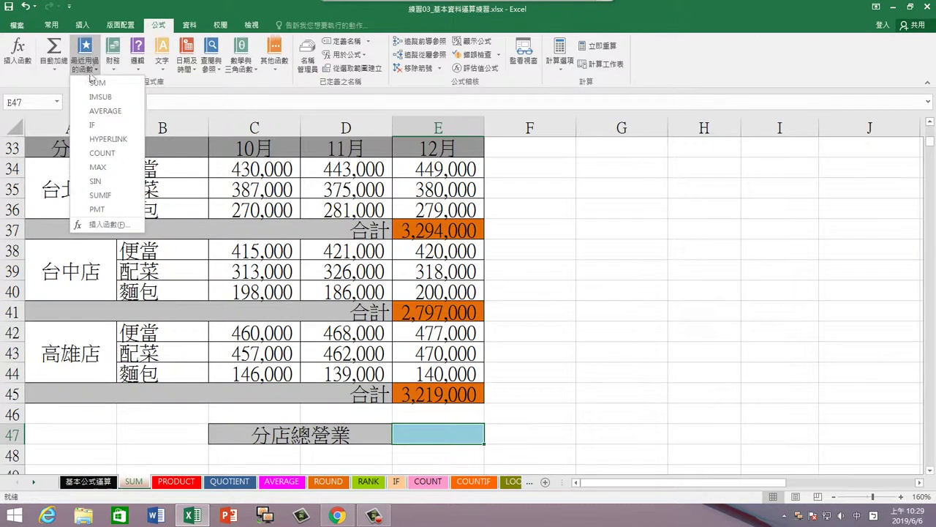
{"action": "left_click", "coordinate": [97, 83]}
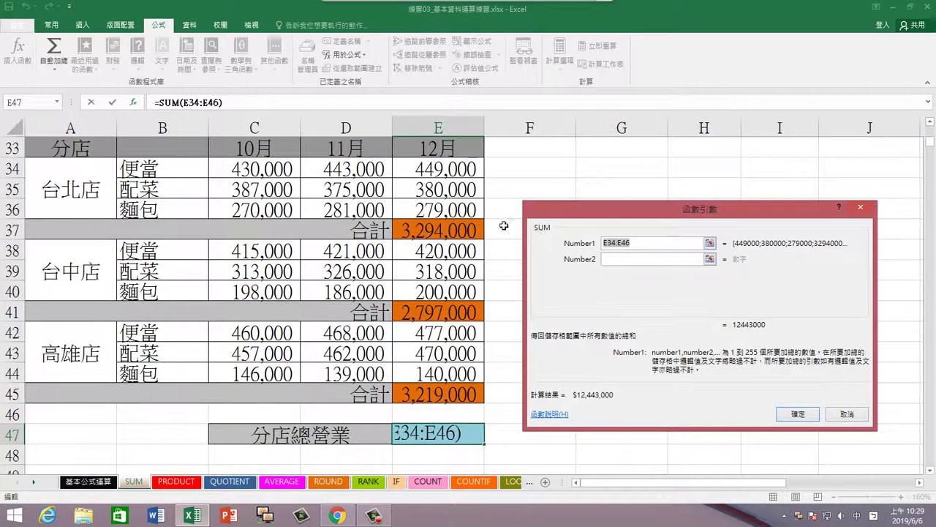
{"action": "left_click", "coordinate": [467, 229]}
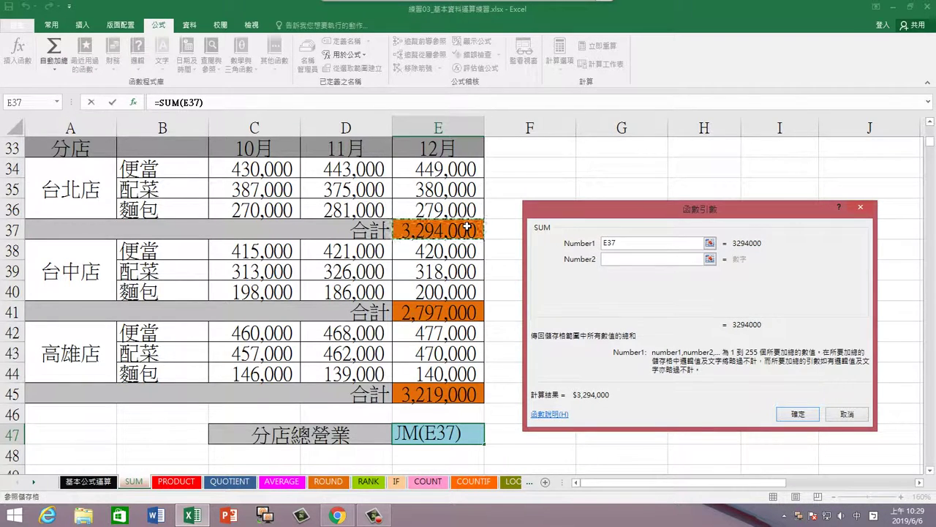
Add E41 and E45 as the second and third arguments of the SUM function
{"action": "left_click", "coordinate": [612, 259]}
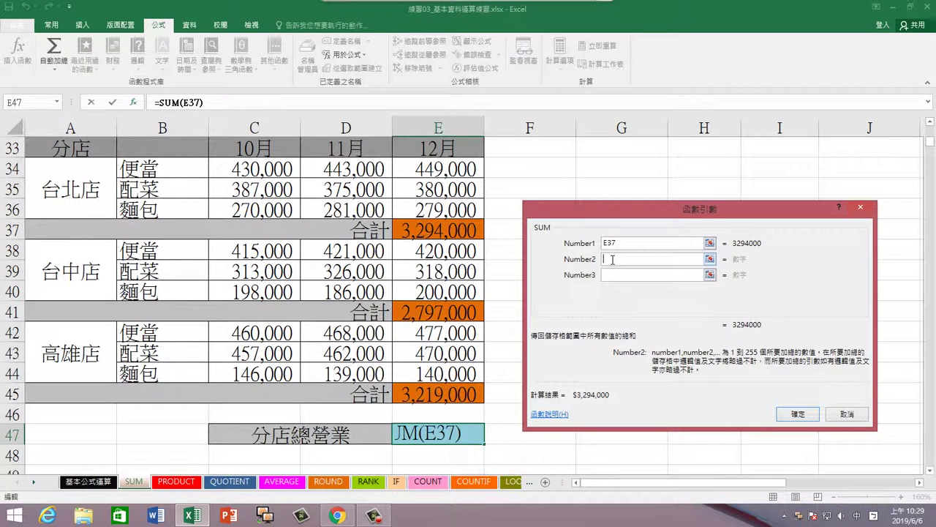
{"action": "left_click", "coordinate": [476, 311]}
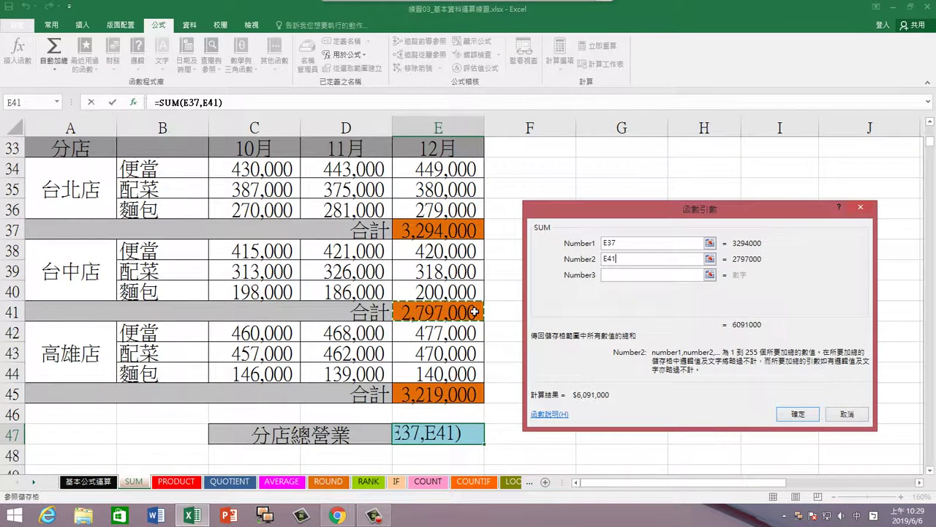
{"action": "left_click", "coordinate": [612, 276]}
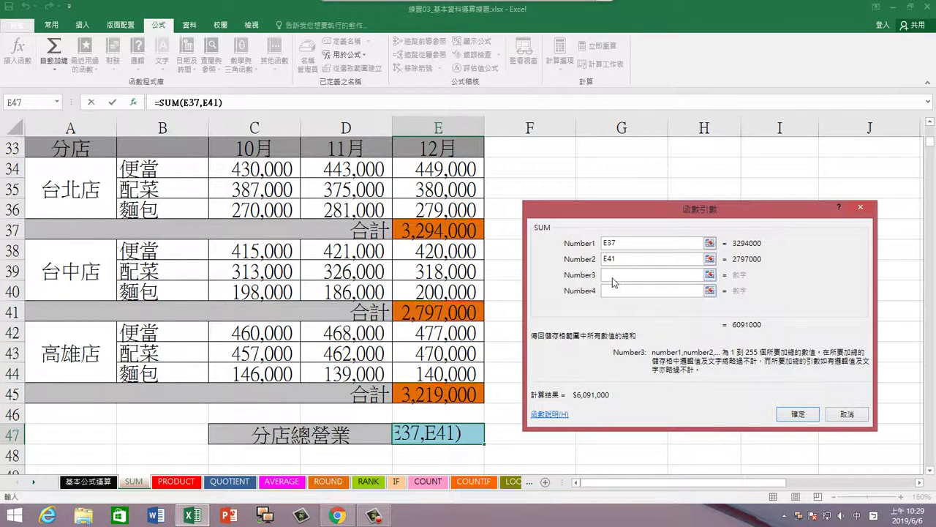
{"action": "left_click", "coordinate": [486, 395]}
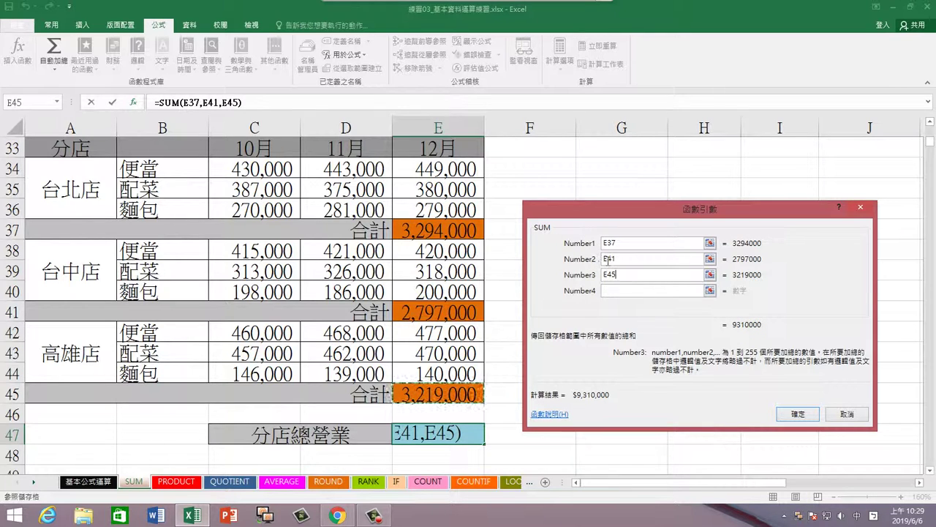
Clear the third and second arguments of the SUM function, keeping only E37 as Number1
{"action": "left_click_drag", "start_coordinate": [629, 275], "coordinate": [578, 278]}
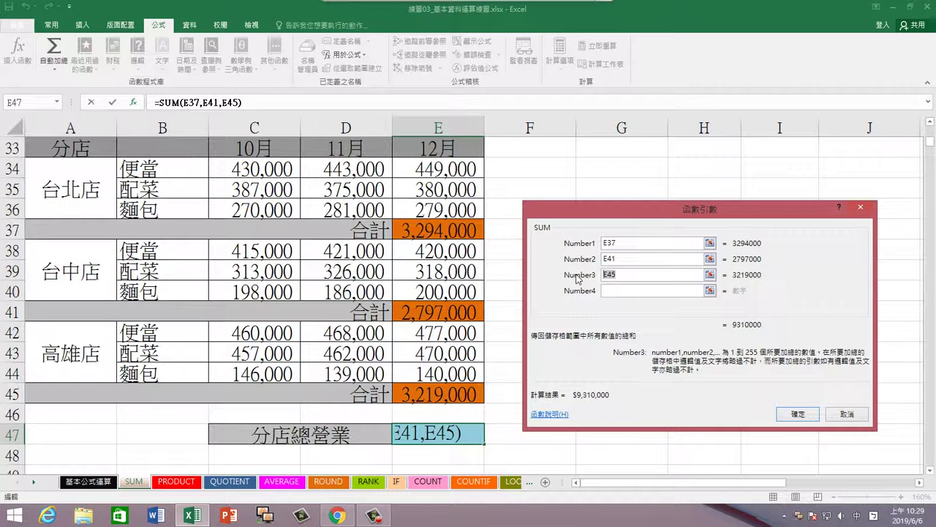
{"action": "key", "text": "Delete"}
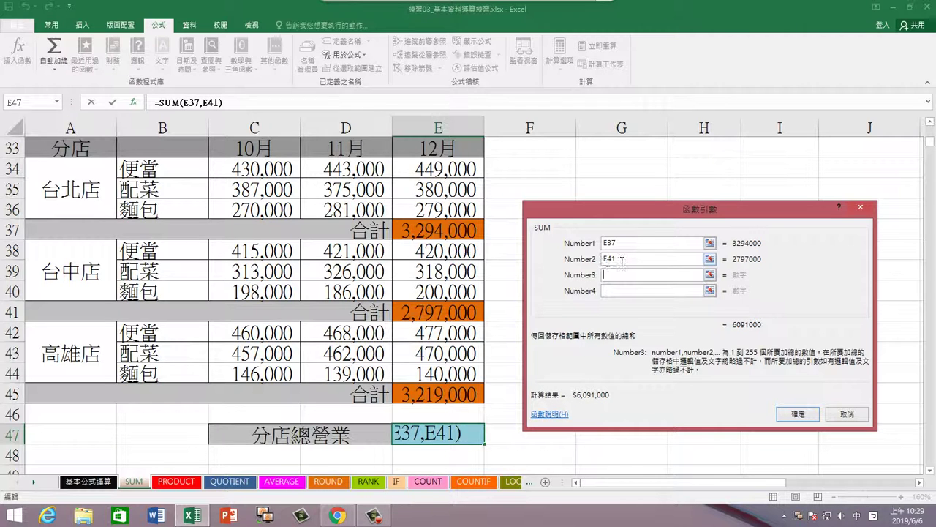
{"action": "left_click_drag", "start_coordinate": [626, 259], "coordinate": [555, 264]}
{"action": "key", "text": "Delete"}
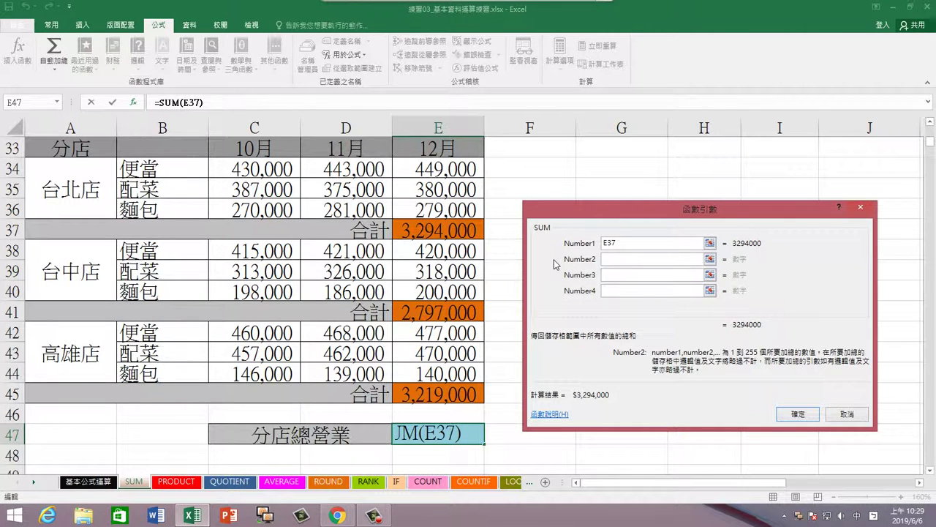
Extend the SUM's first argument to E37,E41,E45, confirm the function, and widen column E
{"action": "left_click", "coordinate": [628, 243]}
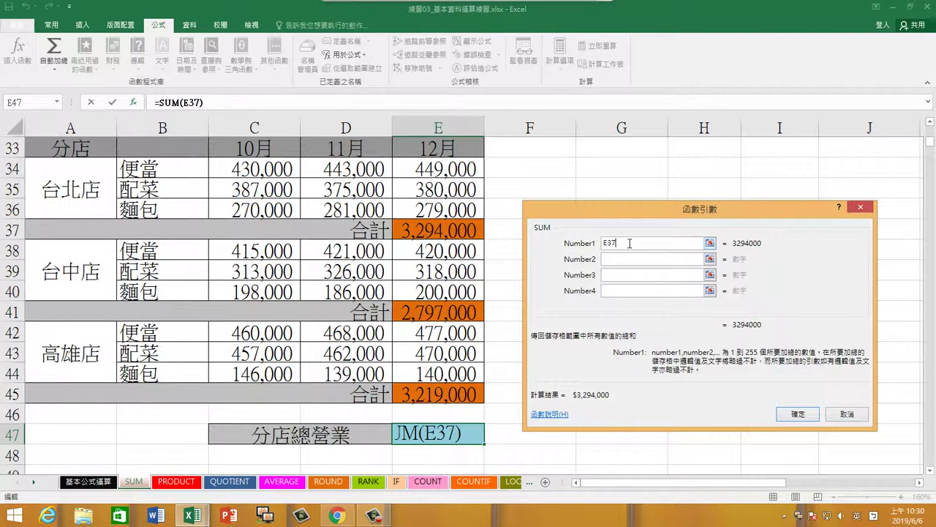
{"action": "type", "text": ","}
{"action": "left_click", "coordinate": [464, 313]}
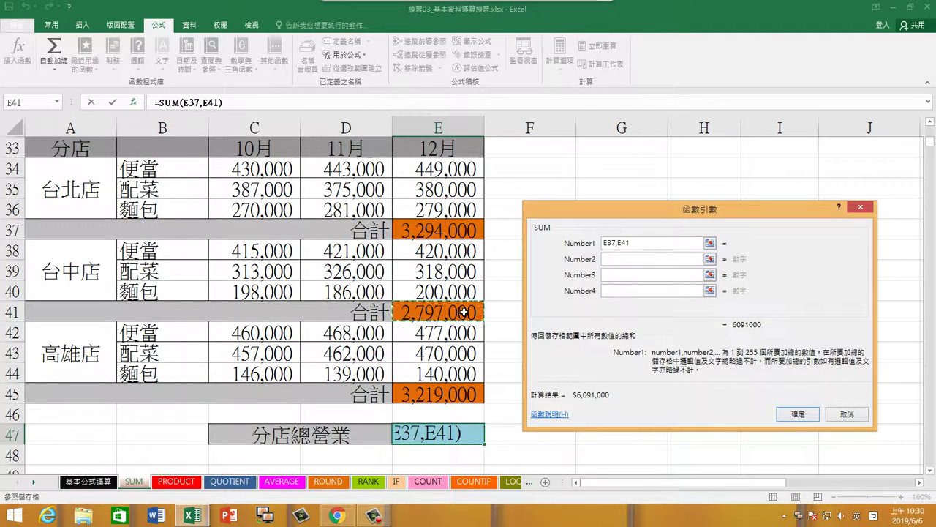
{"action": "key", "text": "F2"}
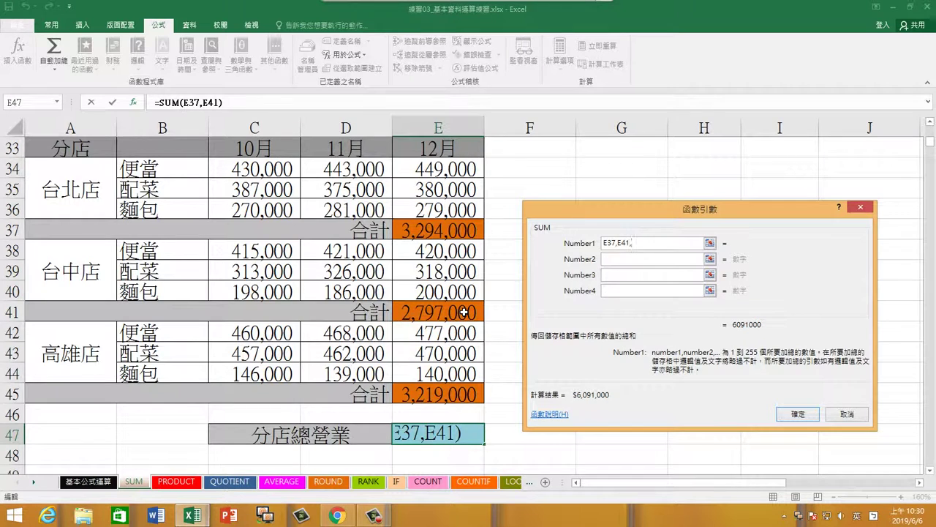
{"action": "type", "text": ","}
{"action": "left_click", "coordinate": [467, 389]}
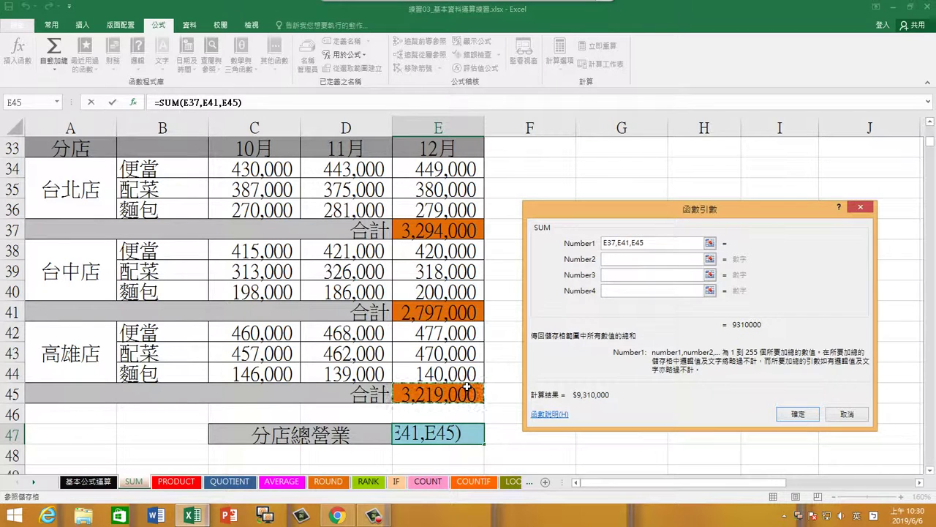
{"action": "left_click", "coordinate": [798, 414]}
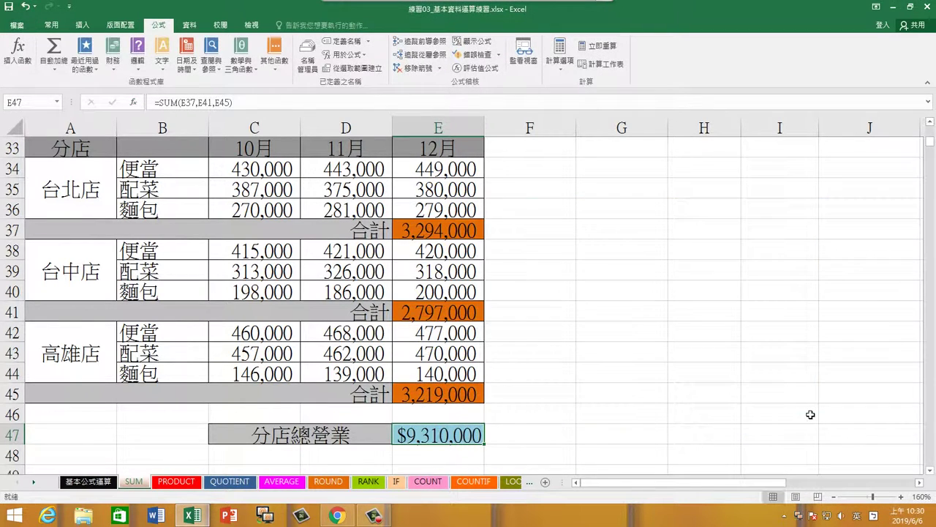
{"action": "left_click_drag", "start_coordinate": [484, 128], "coordinate": [525, 132]}
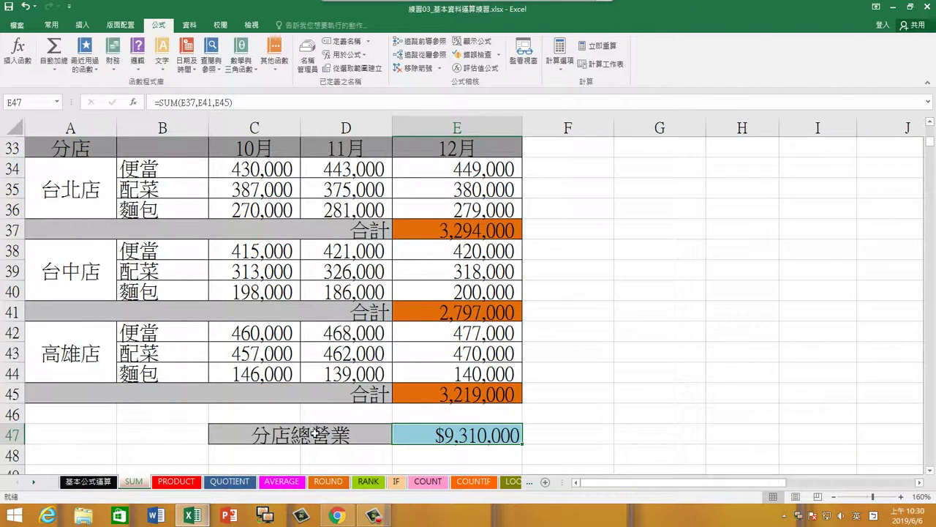
On the PRODUCT sheet, give rows 1 to 5 of the first product table a uniform, taller height
{"action": "left_click", "coordinate": [178, 482]}
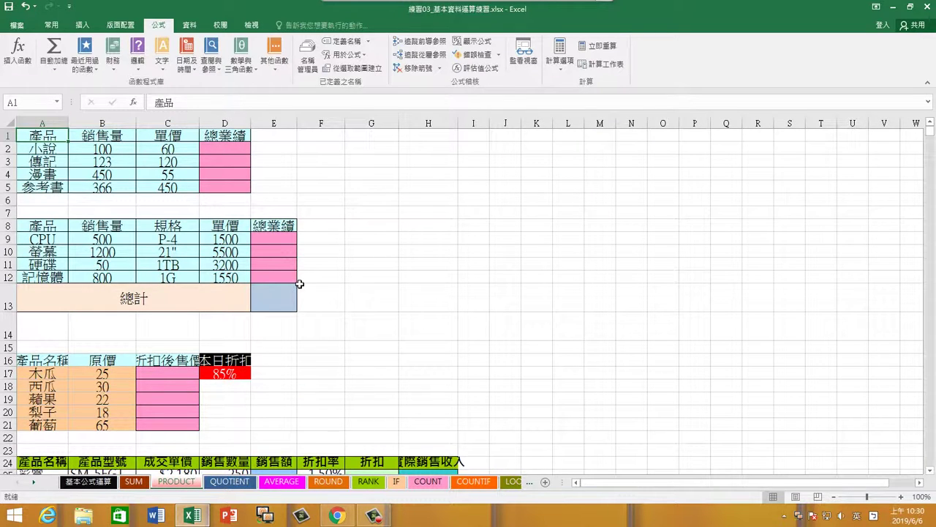
{"action": "left_click_drag", "start_coordinate": [11, 141], "coordinate": [11, 148]}
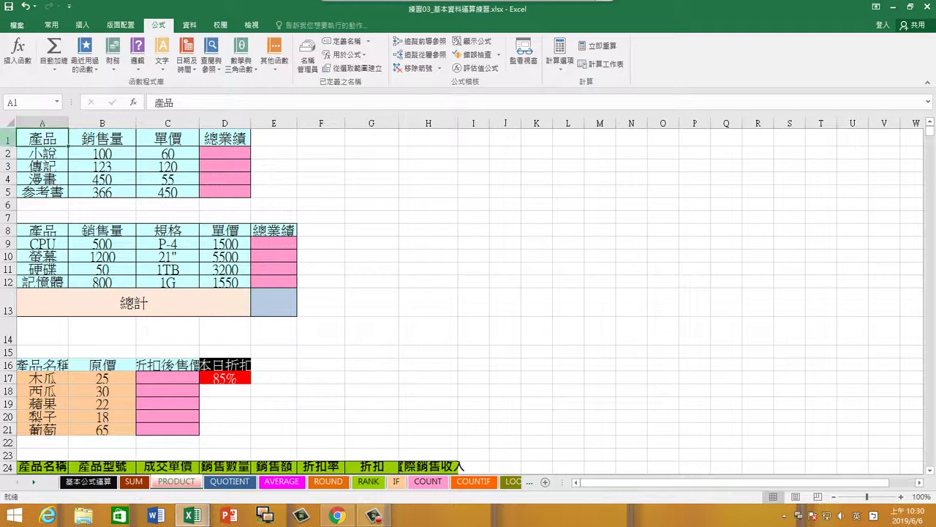
{"action": "scroll", "coordinate": [79, 293], "scroll_direction": "up", "scroll_amount": 2}
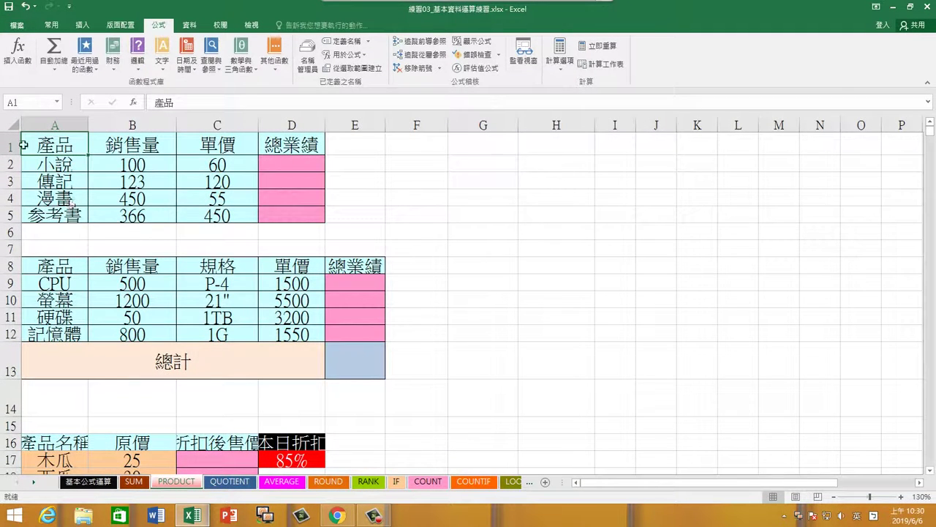
{"action": "left_click_drag", "start_coordinate": [10, 146], "coordinate": [6, 215]}
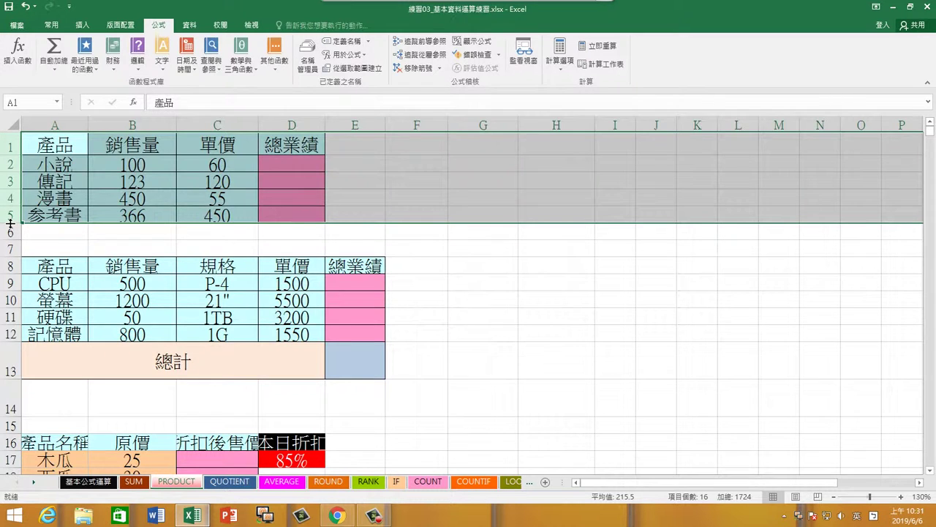
{"action": "left_click_drag", "start_coordinate": [10, 223], "coordinate": [10, 233]}
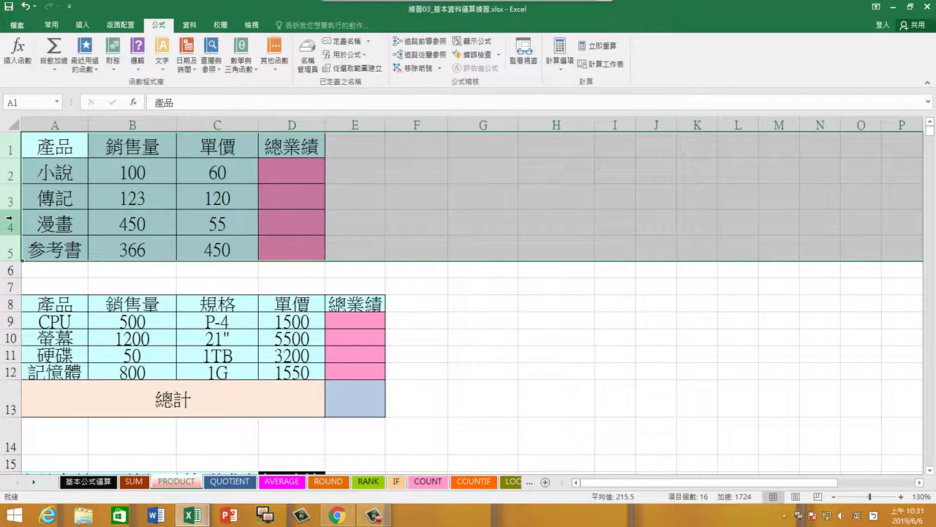
Give rows 8 to 12 of the second product table a uniform, taller height
{"action": "scroll", "coordinate": [52, 302], "scroll_direction": "down", "scroll_amount": 2}
{"action": "scroll", "coordinate": [102, 294], "scroll_direction": "up", "scroll_amount": 1}
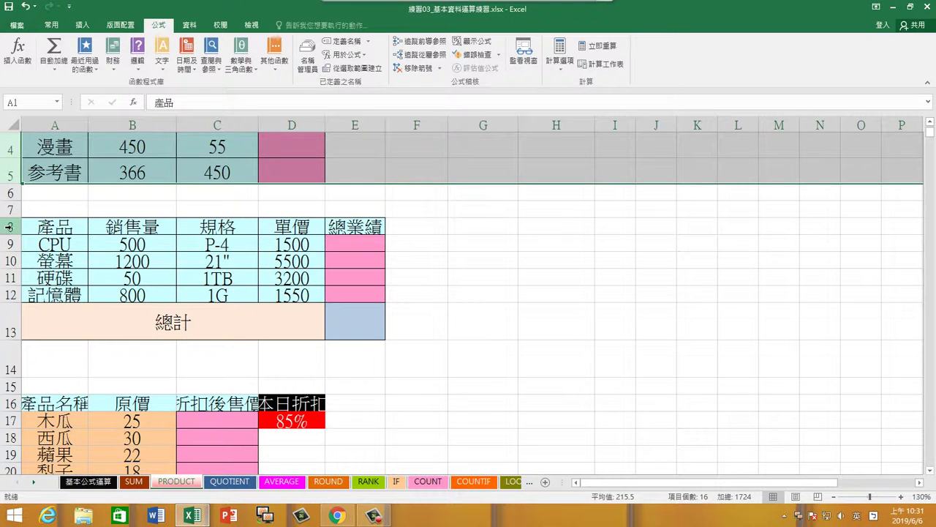
{"action": "left_click_drag", "start_coordinate": [9, 227], "coordinate": [3, 295]}
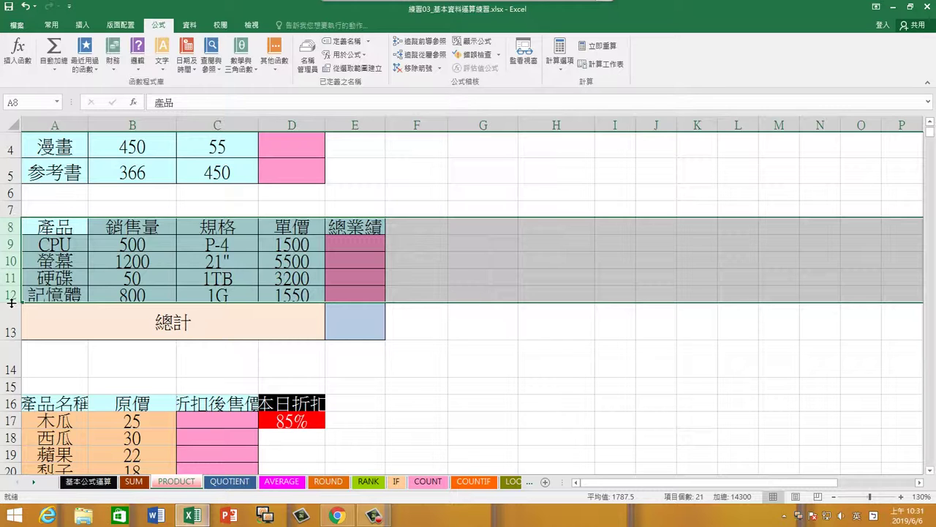
{"action": "left_click_drag", "start_coordinate": [12, 303], "coordinate": [12, 346]}
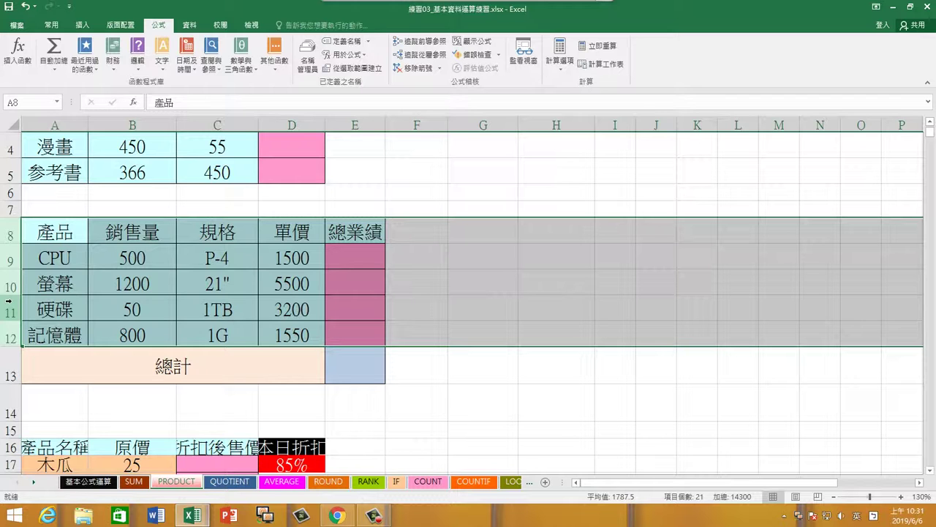
{"action": "scroll", "coordinate": [202, 194], "scroll_direction": "up", "scroll_amount": 1}
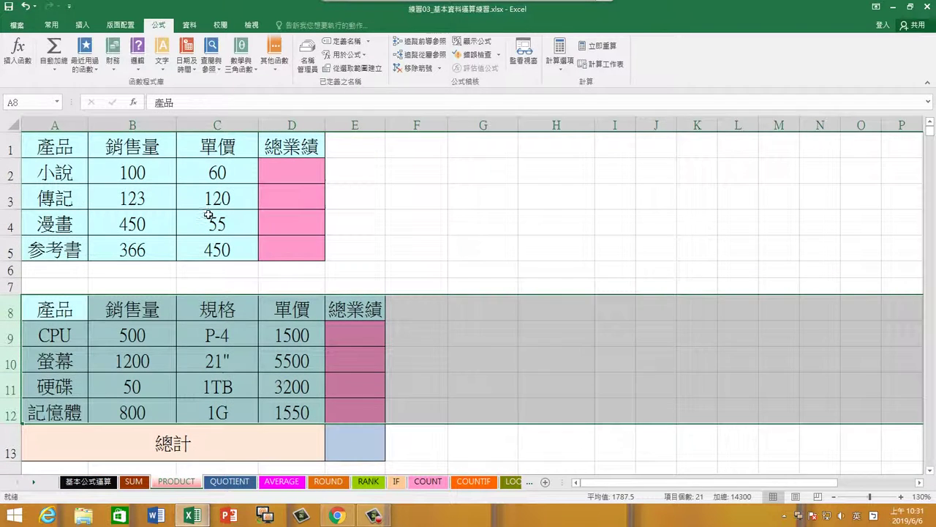
{"action": "left_click", "coordinate": [298, 172]}
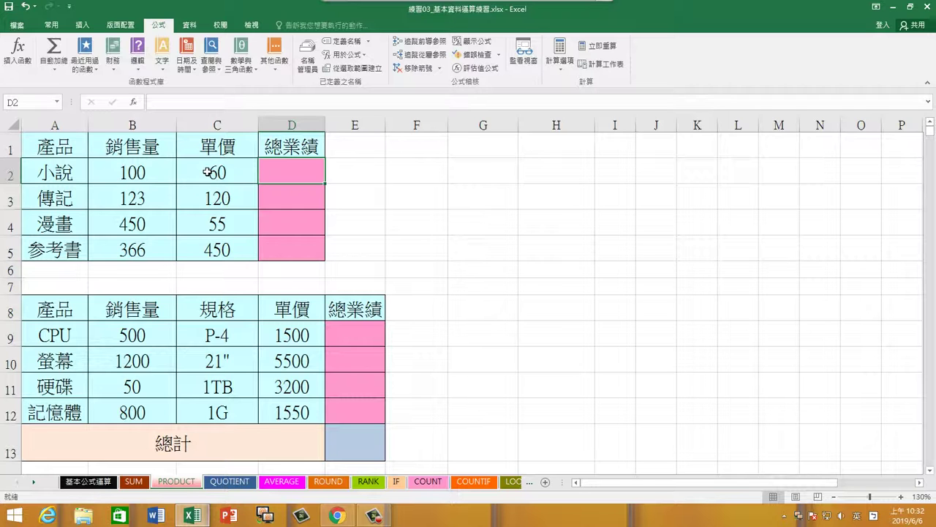
{"action": "left_click", "coordinate": [576, 17]}
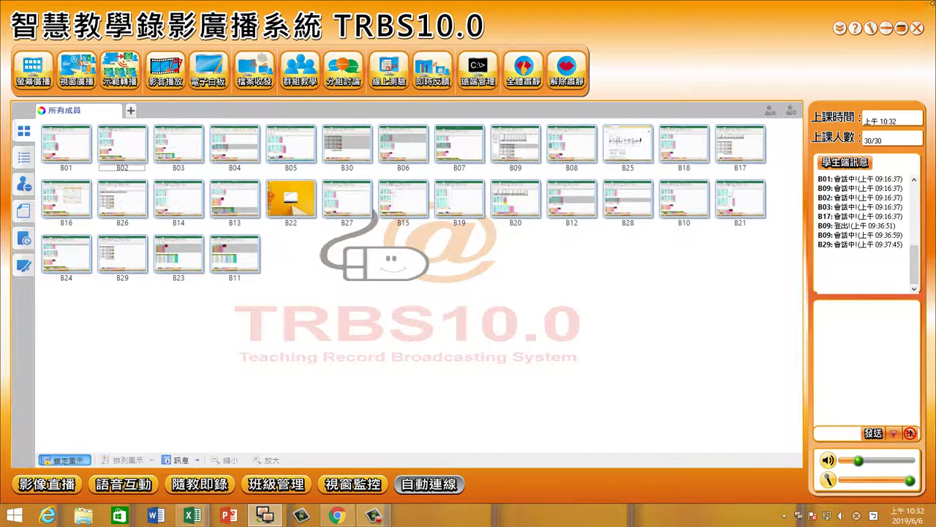
{"action": "left_click", "coordinate": [886, 28]}
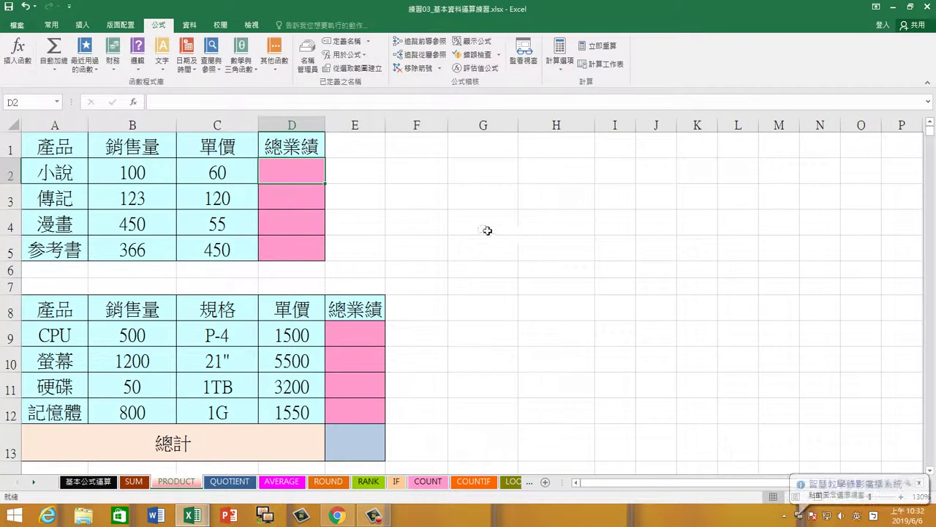
{"action": "left_click", "coordinate": [364, 177]}
{"action": "left_click", "coordinate": [463, 182]}
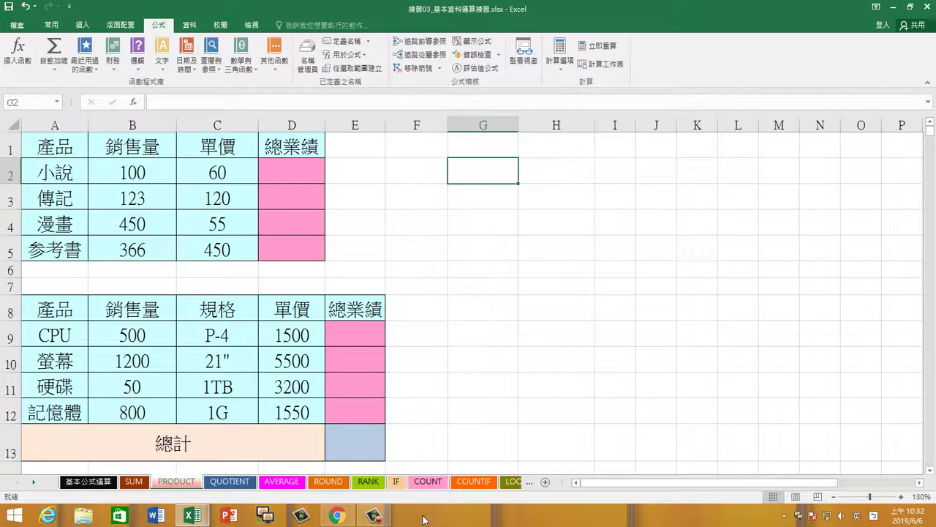
{"action": "left_click", "coordinate": [373, 515]}
{"action": "left_click", "coordinate": [654, 418]}
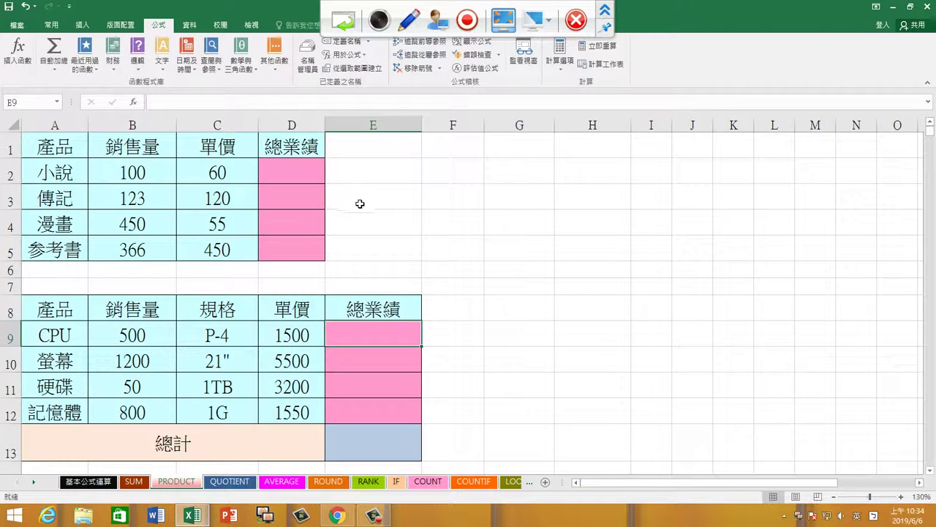
Calculate 總業績 in D2 with the PRODUCT function over B2:C2 and fill the formula through D5
{"action": "left_click", "coordinate": [305, 173]}
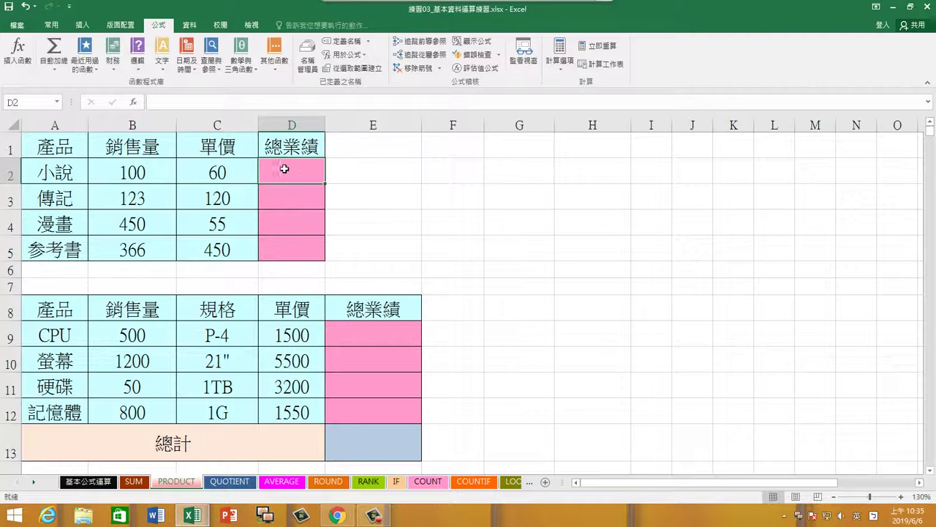
{"action": "left_click", "coordinate": [242, 64]}
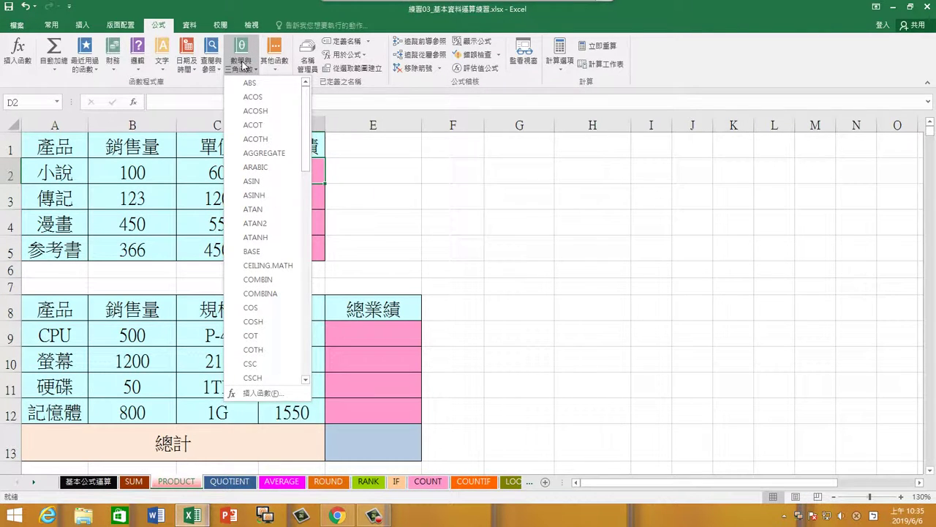
{"action": "left_click_drag", "start_coordinate": [305, 124], "coordinate": [302, 270]}
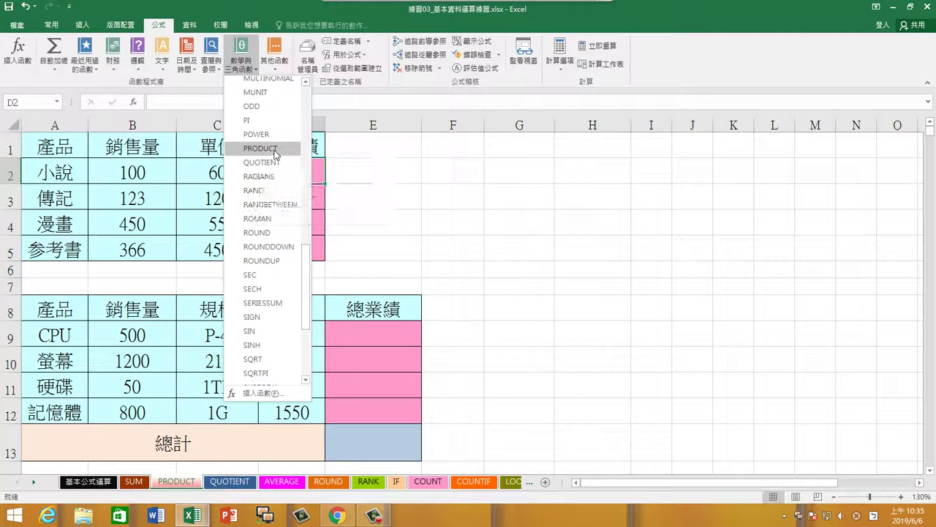
{"action": "left_click", "coordinate": [261, 148]}
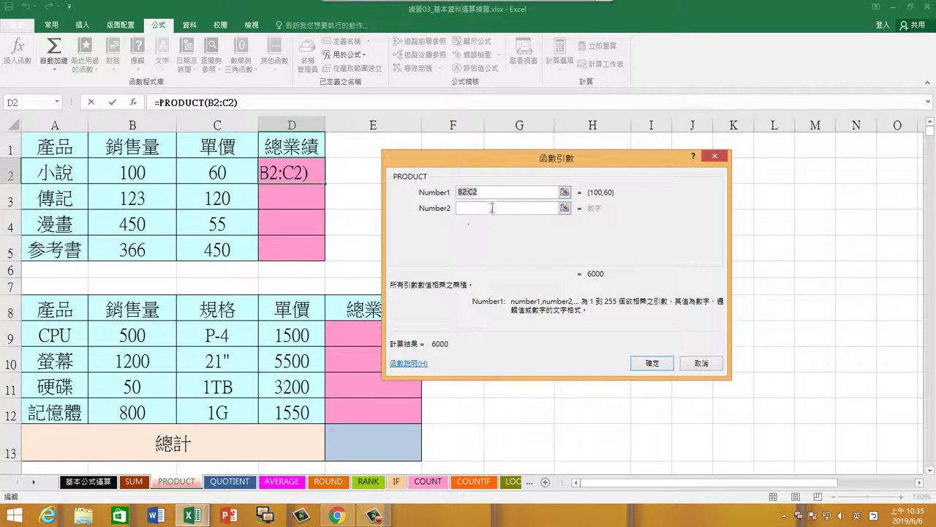
{"action": "left_click", "coordinate": [492, 194]}
{"action": "left_click", "coordinate": [647, 363]}
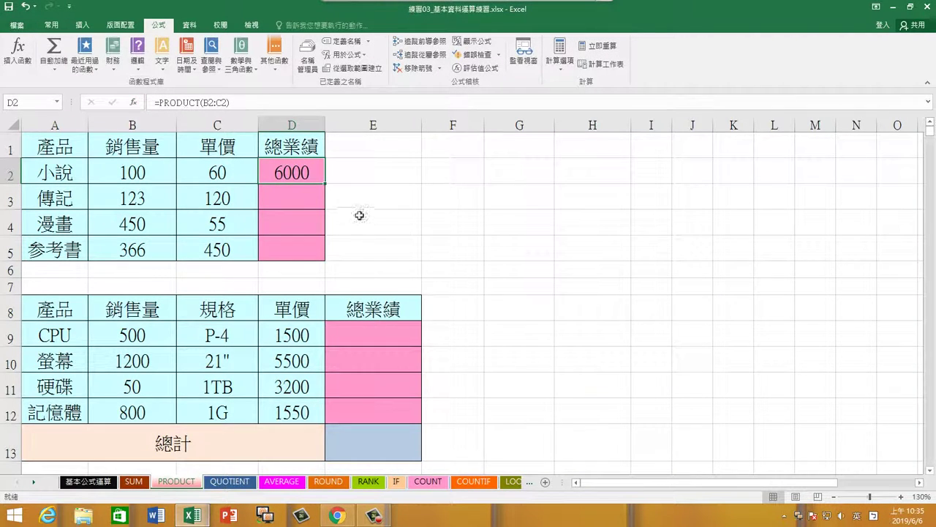
{"action": "double_click", "coordinate": [326, 184]}
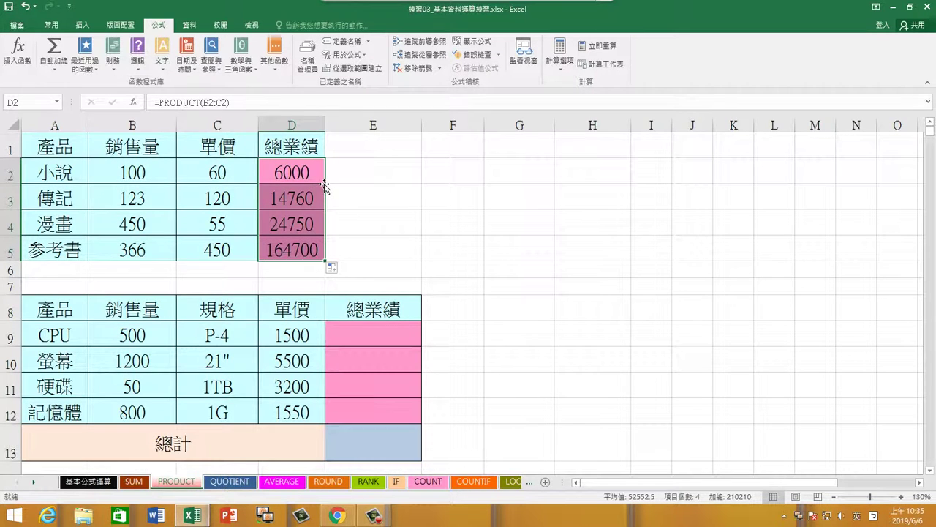
Calculate 總業績 in E9 with the PRODUCT function over B9:D9 and fill the formula through E12
{"action": "left_click", "coordinate": [362, 333]}
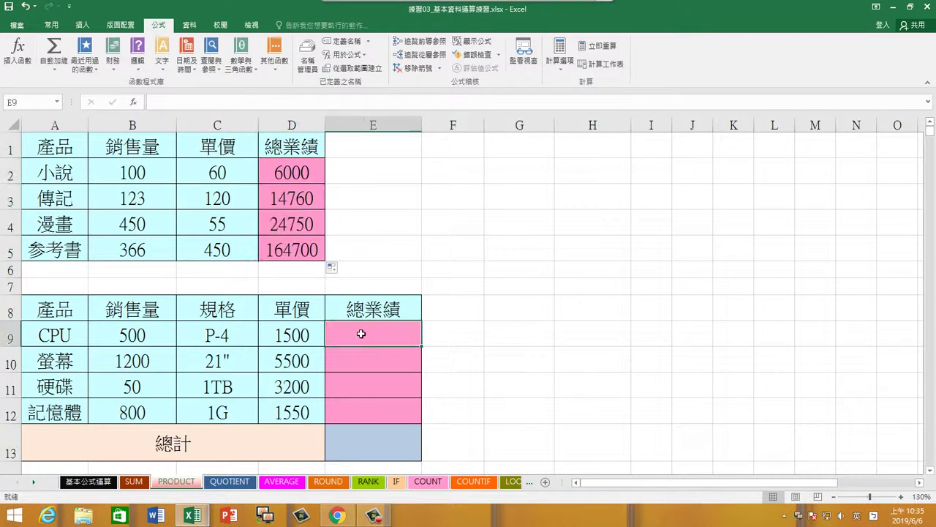
{"action": "scroll", "coordinate": [364, 340], "scroll_direction": "down", "scroll_amount": 1}
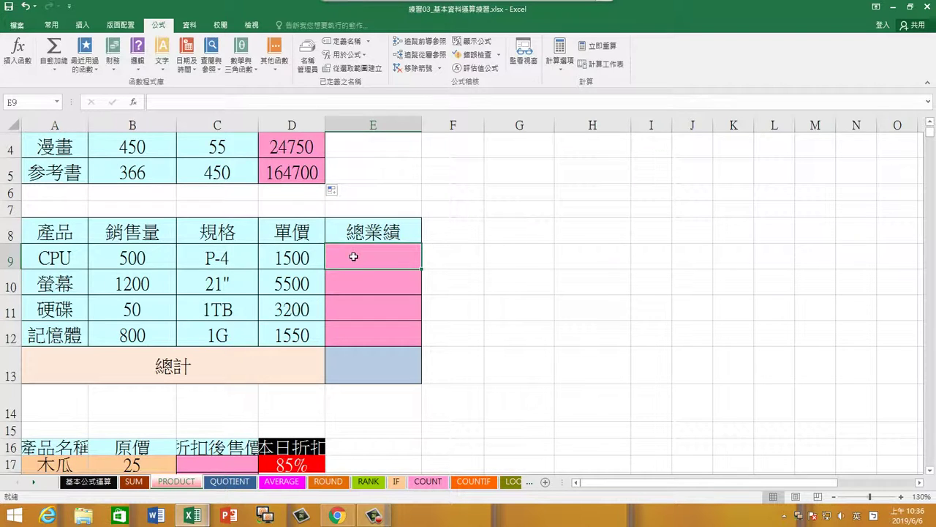
{"action": "left_click", "coordinate": [85, 53]}
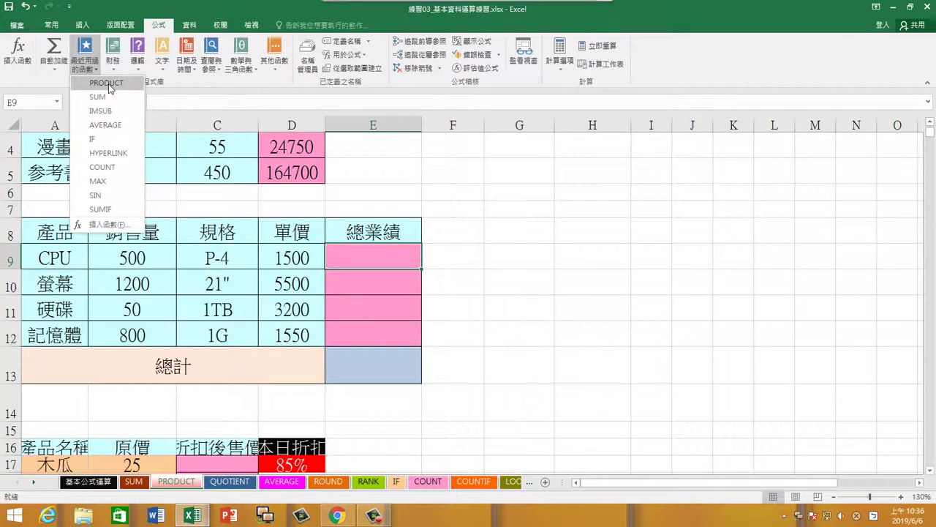
{"action": "left_click", "coordinate": [108, 88]}
{"action": "left_click_drag", "start_coordinate": [463, 274], "coordinate": [540, 321]}
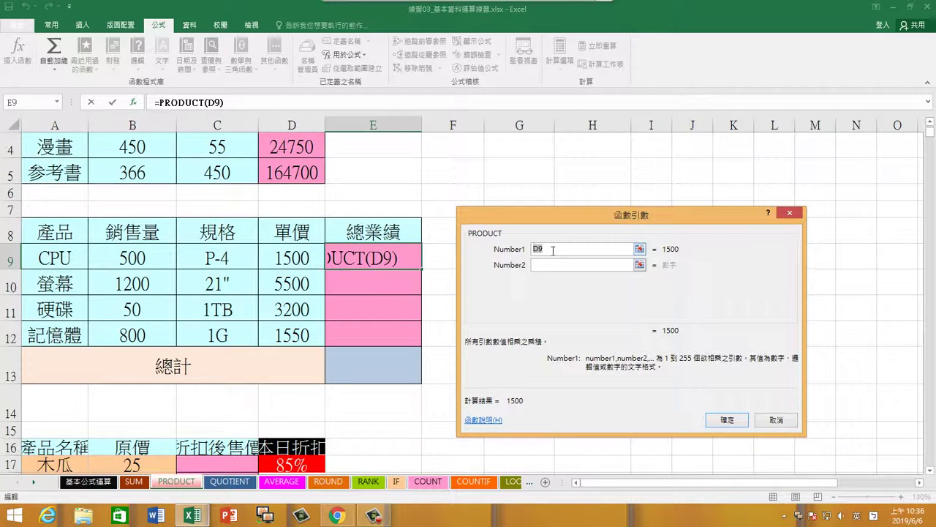
{"action": "key", "text": "BackSpace"}
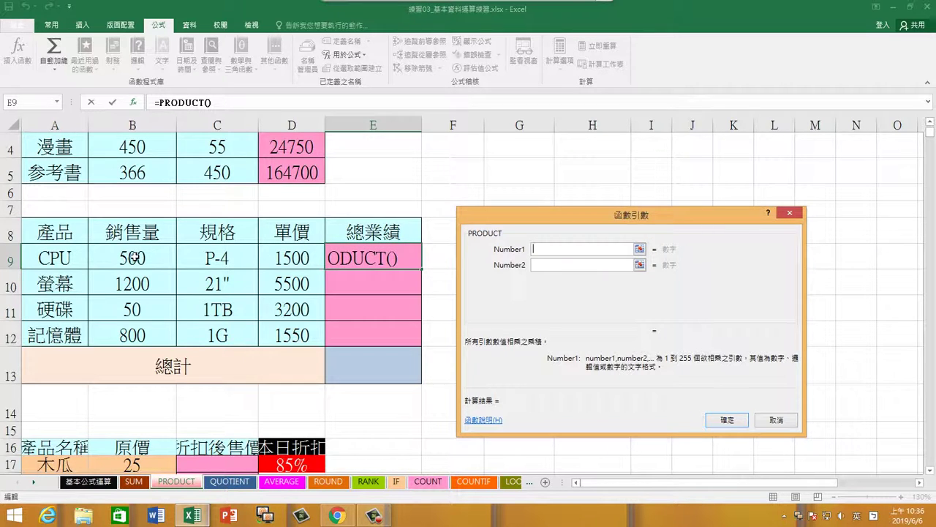
{"action": "left_click_drag", "start_coordinate": [134, 256], "coordinate": [278, 258]}
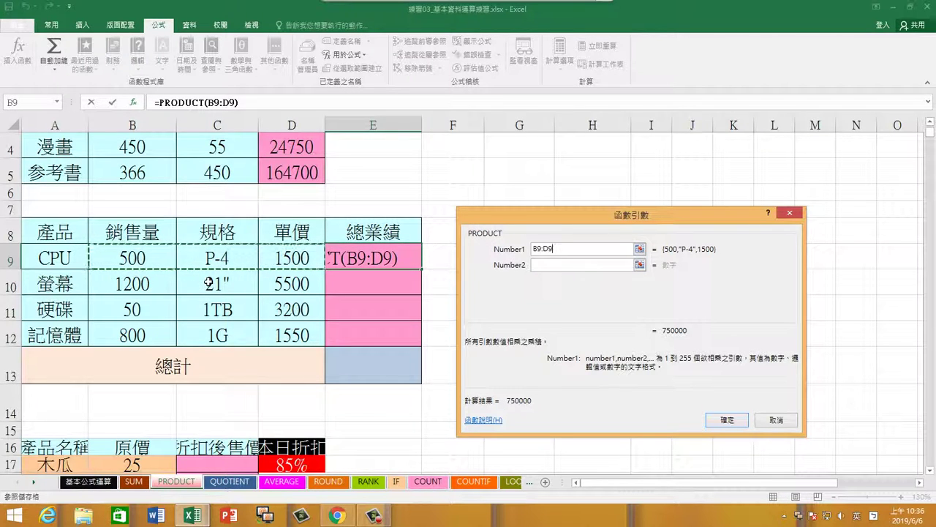
{"action": "left_click", "coordinate": [731, 421]}
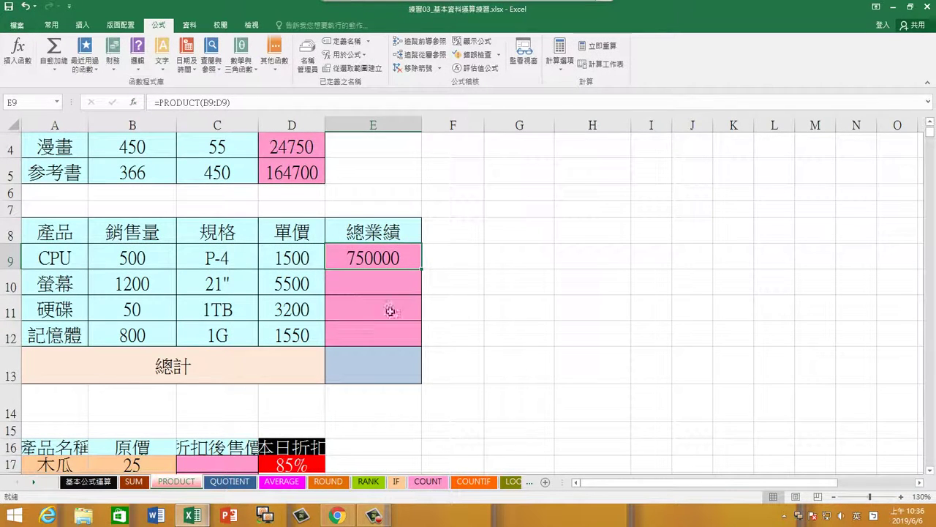
{"action": "left_click_drag", "start_coordinate": [422, 270], "coordinate": [423, 346]}
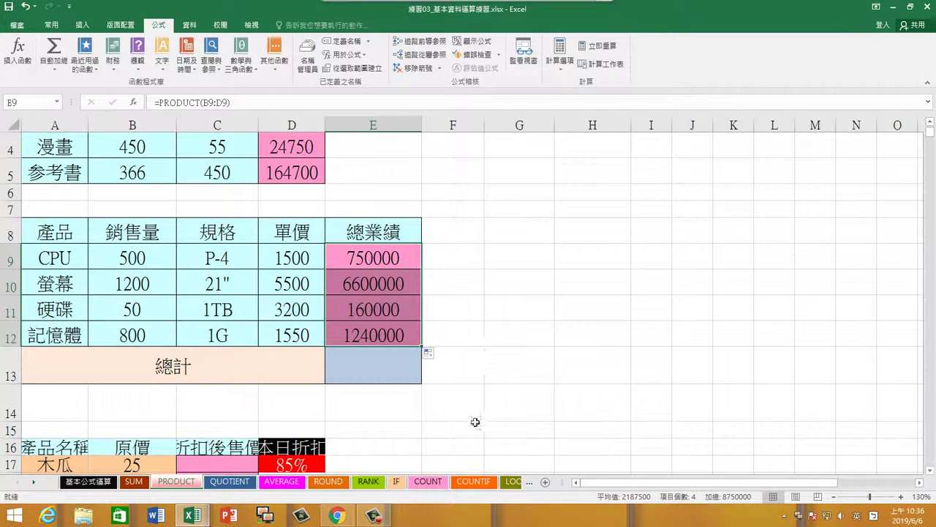
Total E9:E12 in the 總計 cell E13 with AutoSum, and adjust column E's width so the full sales figures fit
{"action": "left_click", "coordinate": [394, 376]}
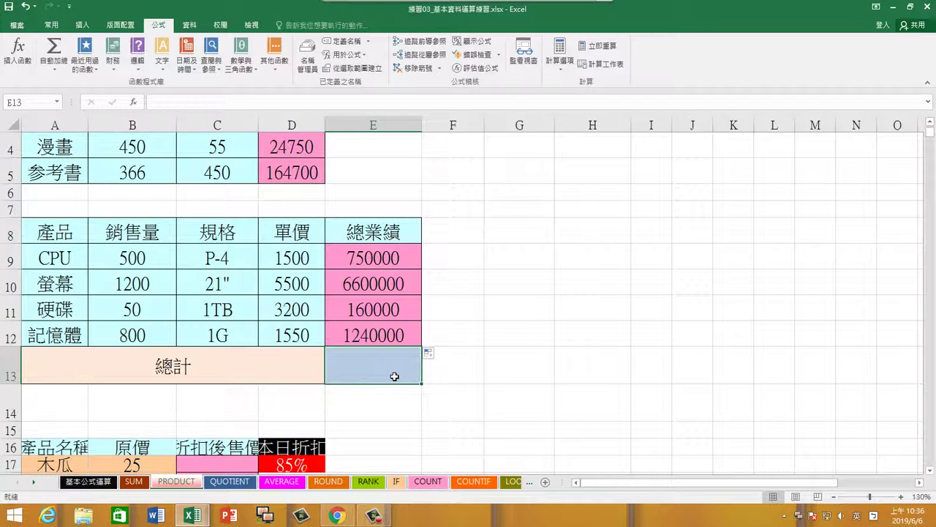
{"action": "left_click", "coordinate": [53, 50]}
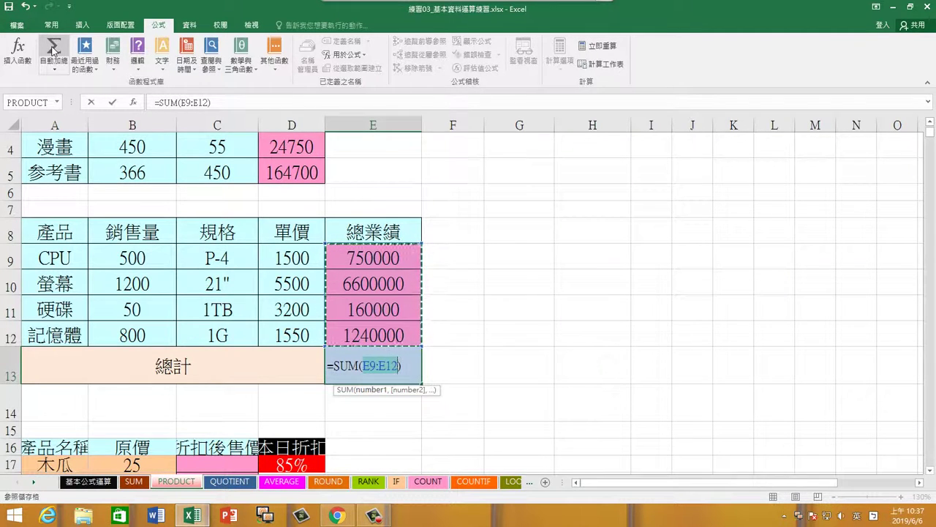
{"action": "key", "text": "Return"}
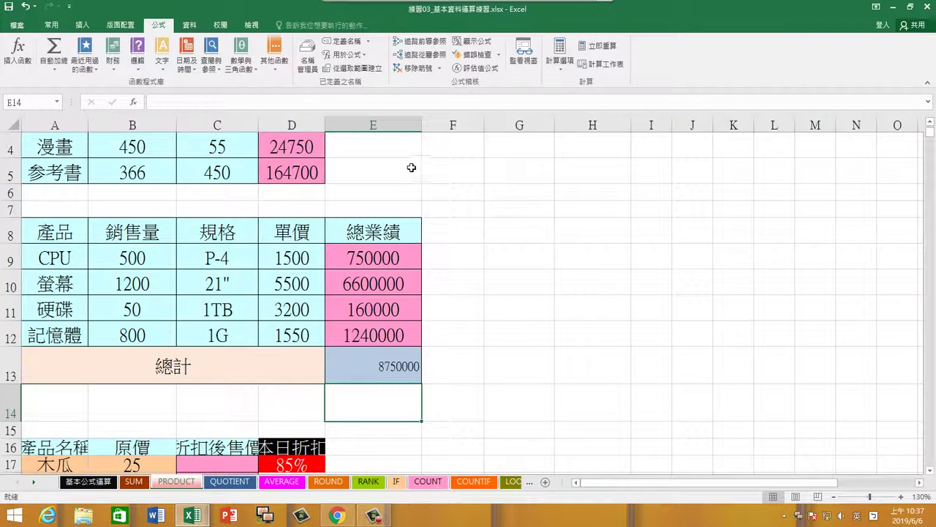
{"action": "left_click_drag", "start_coordinate": [422, 125], "coordinate": [383, 127]}
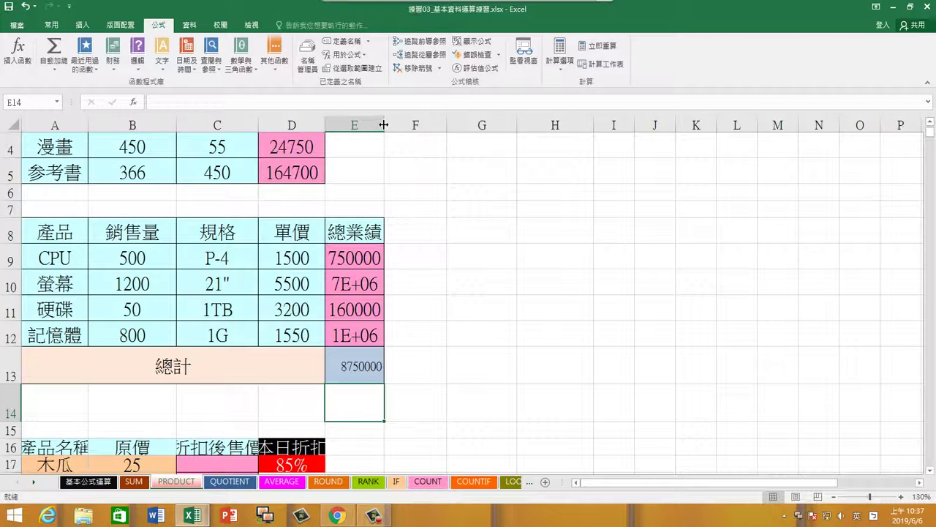
{"action": "left_click_drag", "start_coordinate": [384, 125], "coordinate": [423, 125]}
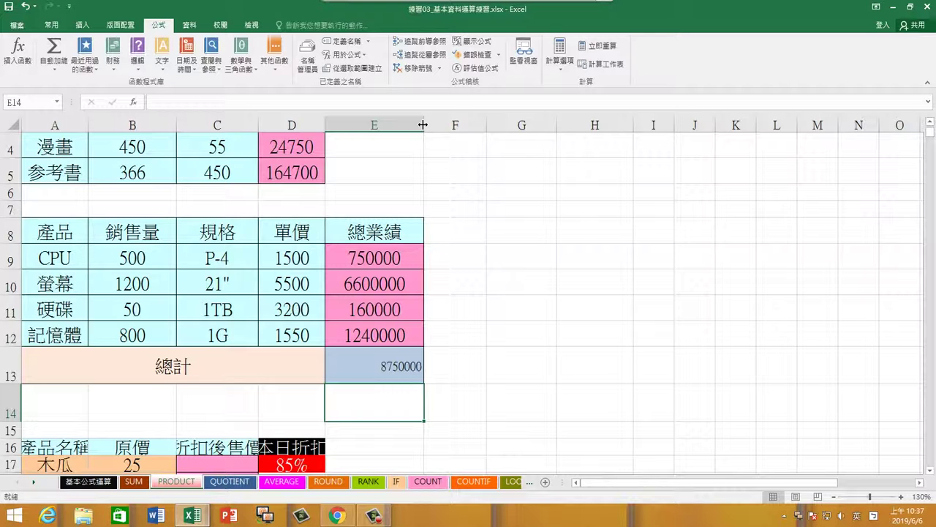
End the classroom screen broadcast and minimise the TRBS10.0 window to return to the Excel workbook
{"action": "mouse_move", "coordinate": [556, 9]}
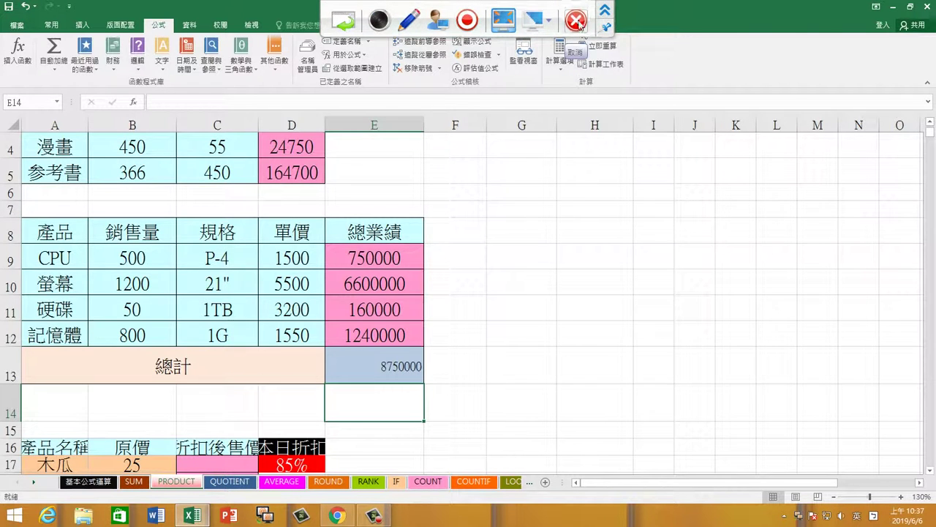
{"action": "left_click", "coordinate": [577, 21]}
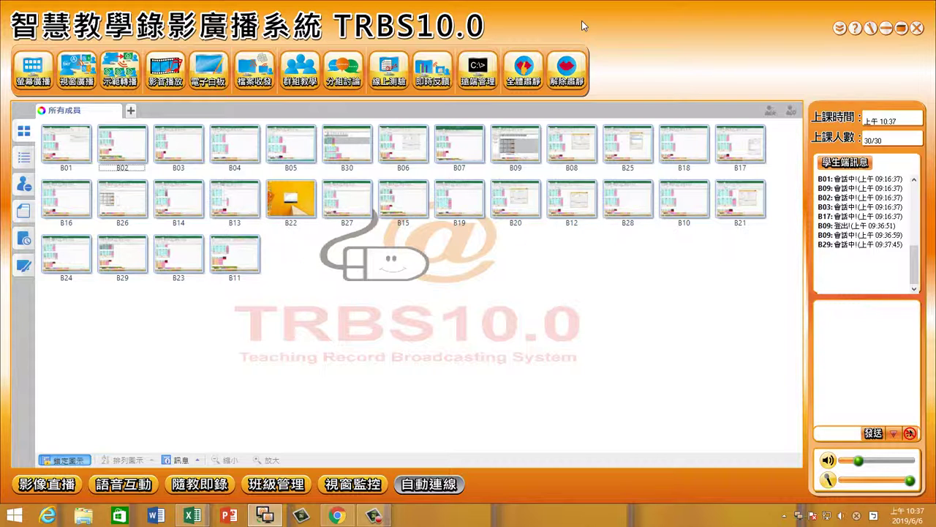
{"action": "left_click", "coordinate": [886, 28]}
AutoFit the heights of rows 24 to 33 in the appliance sales table
{"action": "scroll", "coordinate": [526, 359], "scroll_direction": "down", "scroll_amount": 5}
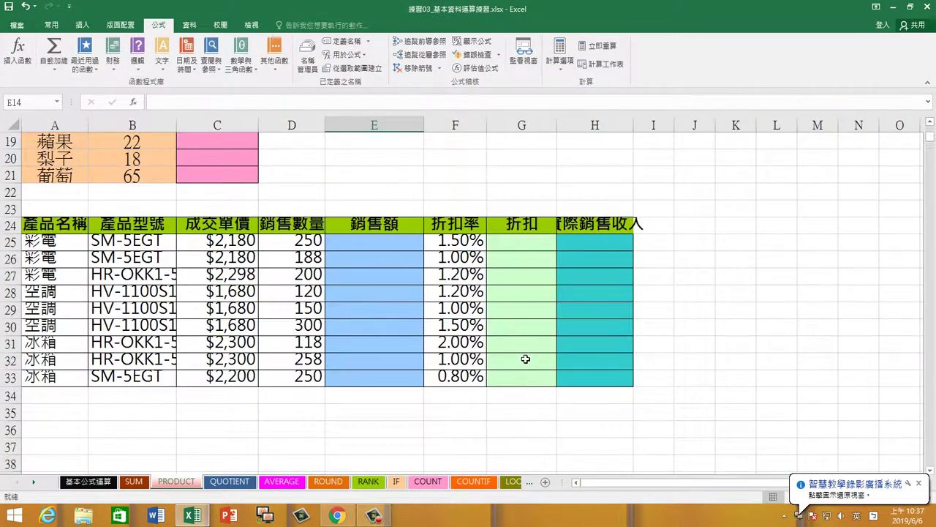
{"action": "scroll", "coordinate": [525, 359], "scroll_direction": "up", "scroll_amount": 2}
{"action": "scroll", "coordinate": [510, 358], "scroll_direction": "down", "scroll_amount": 1}
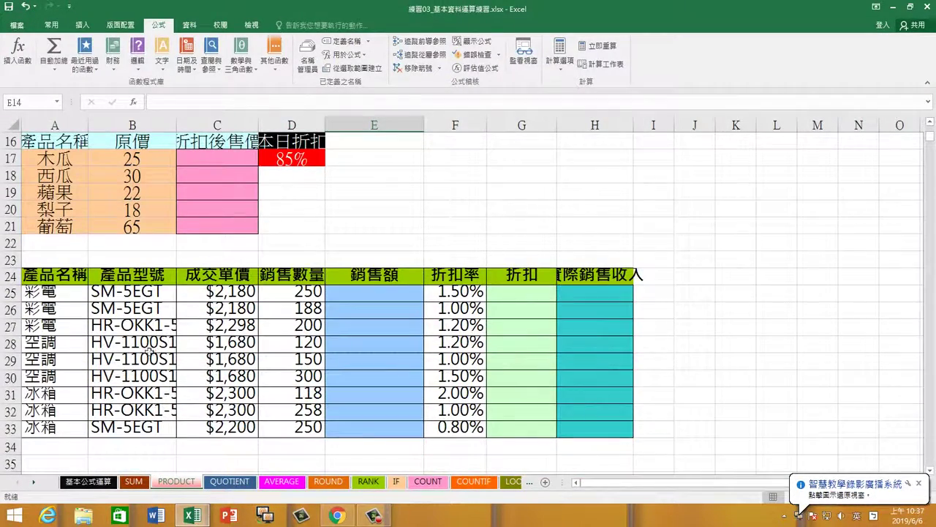
{"action": "left_click_drag", "start_coordinate": [11, 276], "coordinate": [11, 432]}
{"action": "double_click", "coordinate": [11, 436]}
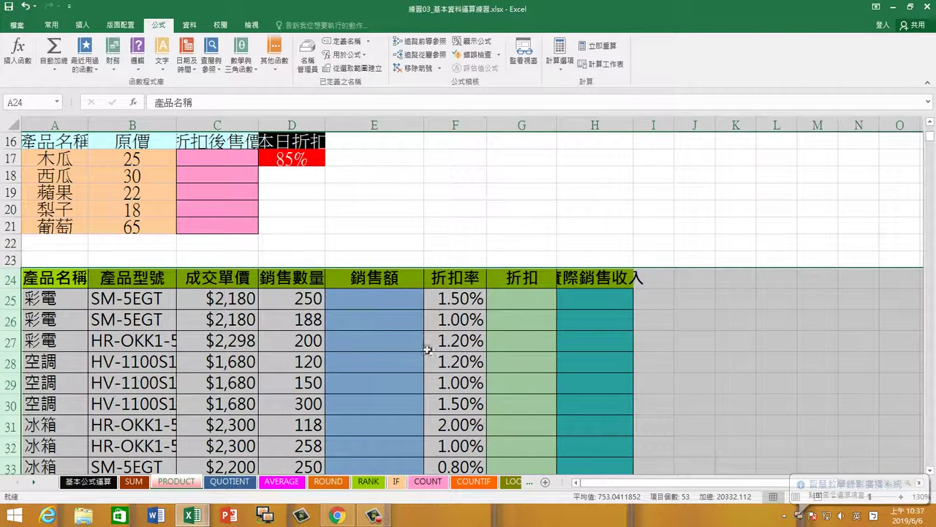
AutoFit the widths of columns A to H to their contents
{"action": "left_click_drag", "start_coordinate": [42, 126], "coordinate": [615, 123]}
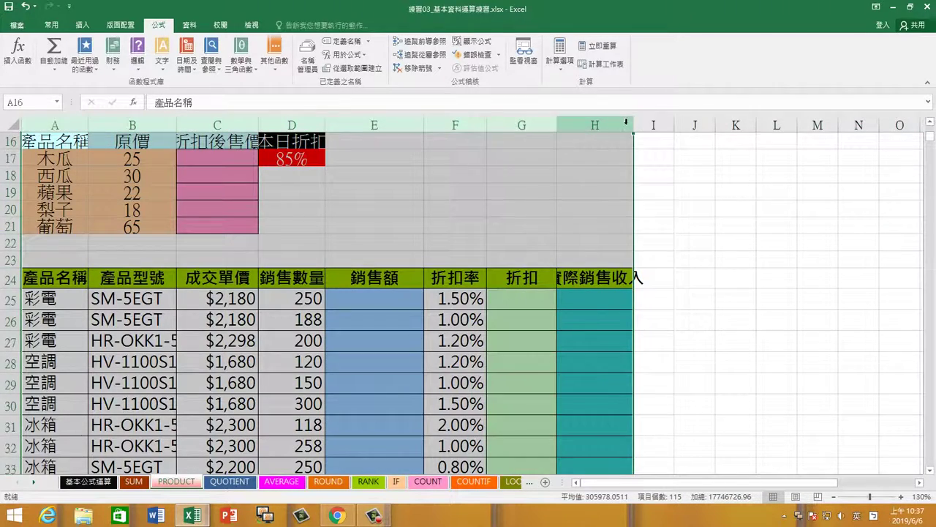
{"action": "double_click", "coordinate": [634, 124]}
{"action": "left_click", "coordinate": [605, 175]}
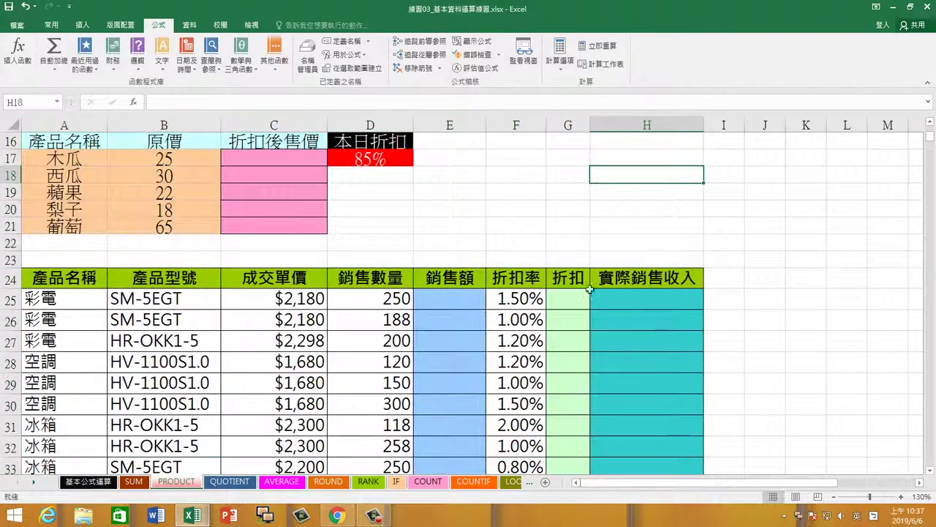
Give rows 16 to 21 of the fruit discount table a uniform, taller height that fits their text
{"action": "scroll", "coordinate": [587, 343], "scroll_direction": "up", "scroll_amount": 3}
{"action": "scroll", "coordinate": [589, 343], "scroll_direction": "down", "scroll_amount": 2}
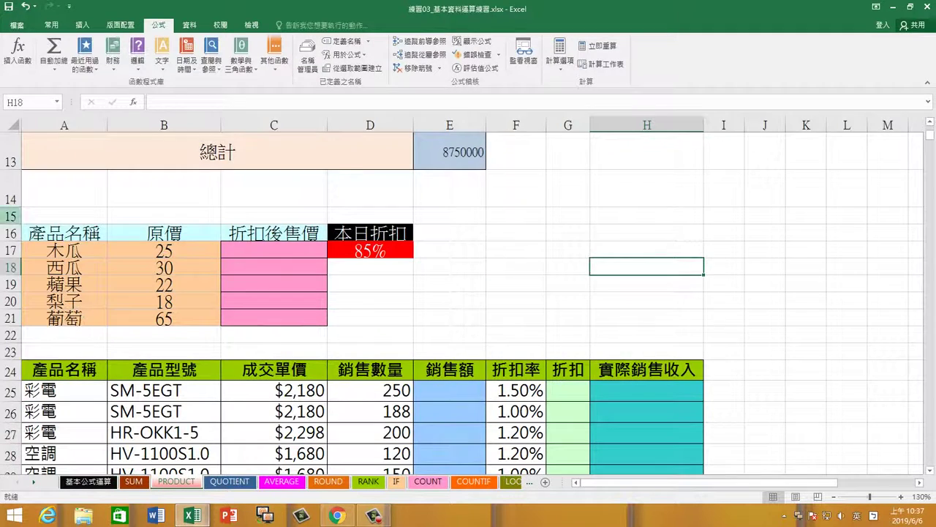
{"action": "left_click_drag", "start_coordinate": [10, 233], "coordinate": [10, 329]}
{"action": "left_click", "coordinate": [5, 319]}
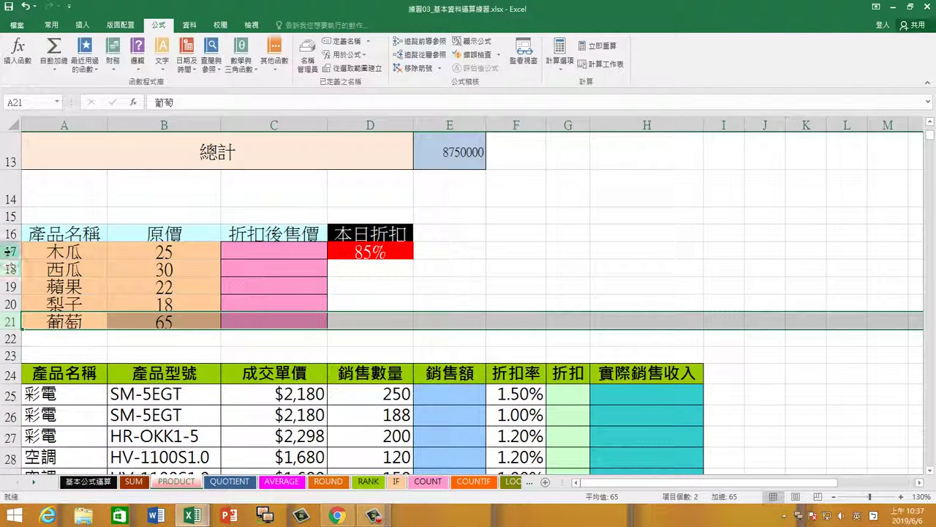
{"action": "left_click_drag", "start_coordinate": [10, 242], "coordinate": [9, 329]}
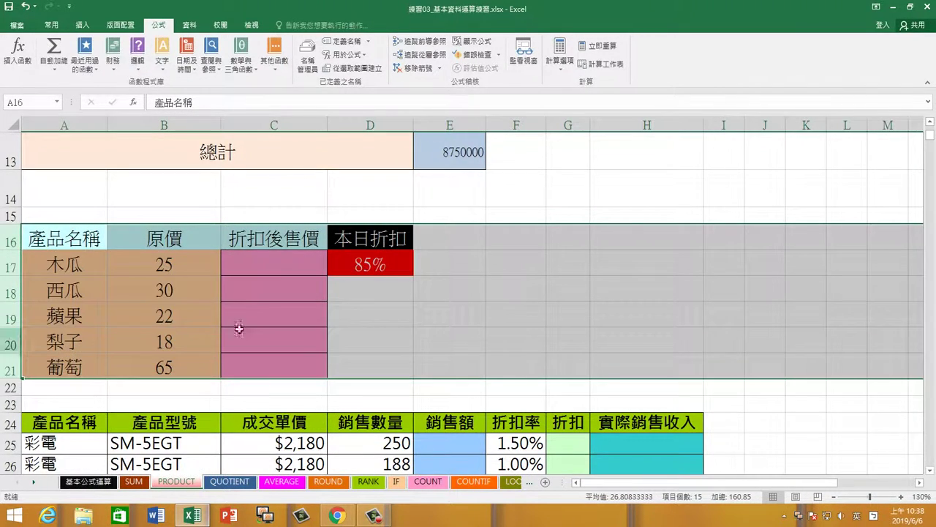
{"action": "left_click", "coordinate": [433, 264]}
{"action": "scroll", "coordinate": [481, 323], "scroll_direction": "up", "scroll_amount": 4}
{"action": "scroll", "coordinate": [480, 322], "scroll_direction": "down", "scroll_amount": 6}
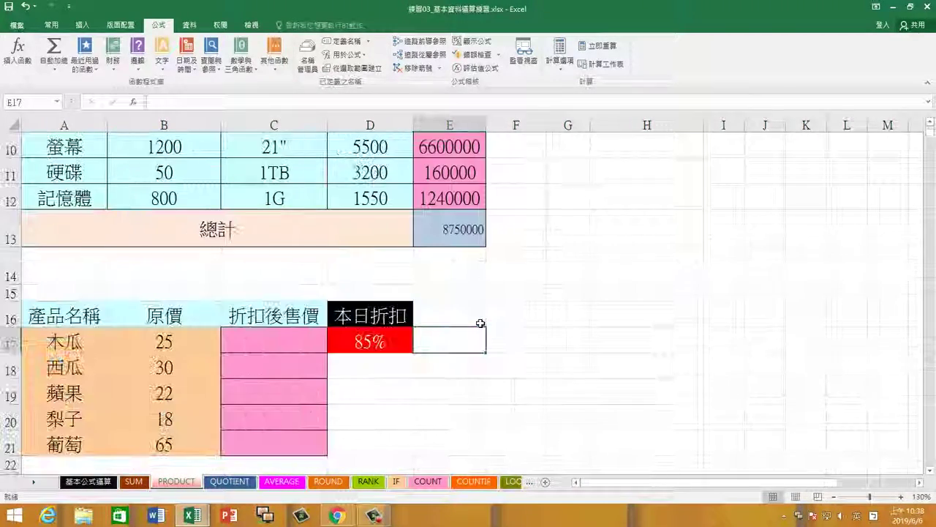
{"action": "scroll", "coordinate": [477, 322], "scroll_direction": "up", "scroll_amount": 4}
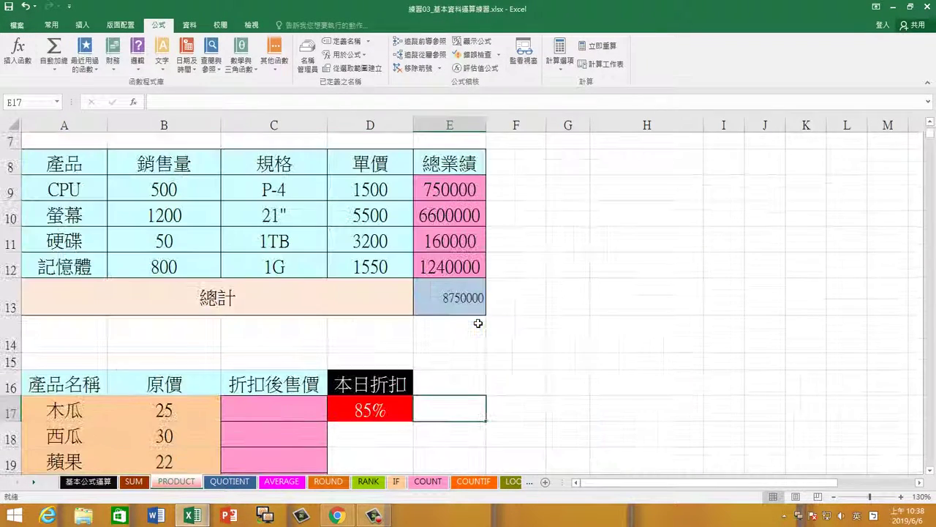
{"action": "scroll", "coordinate": [478, 323], "scroll_direction": "down", "scroll_amount": 2}
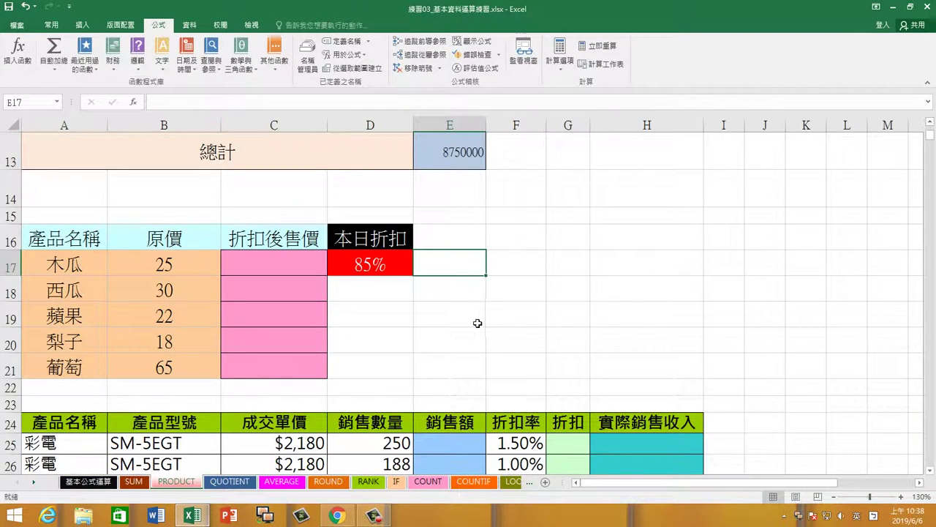